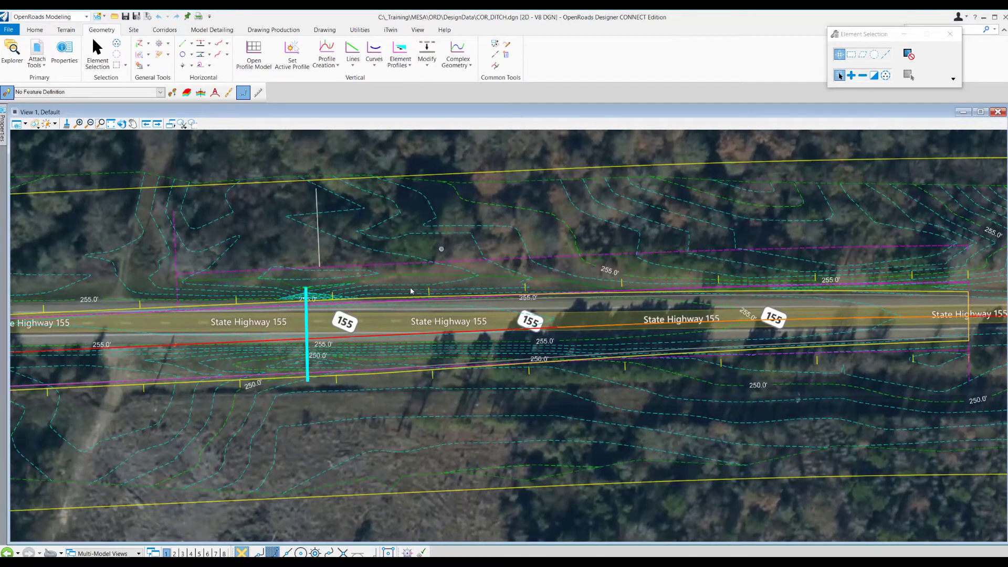
Select the SH155_LDitch_1 corridor line north of State Highway 155
mouse_move(409, 288)
mouse_move(276, 182)
click(277, 182)
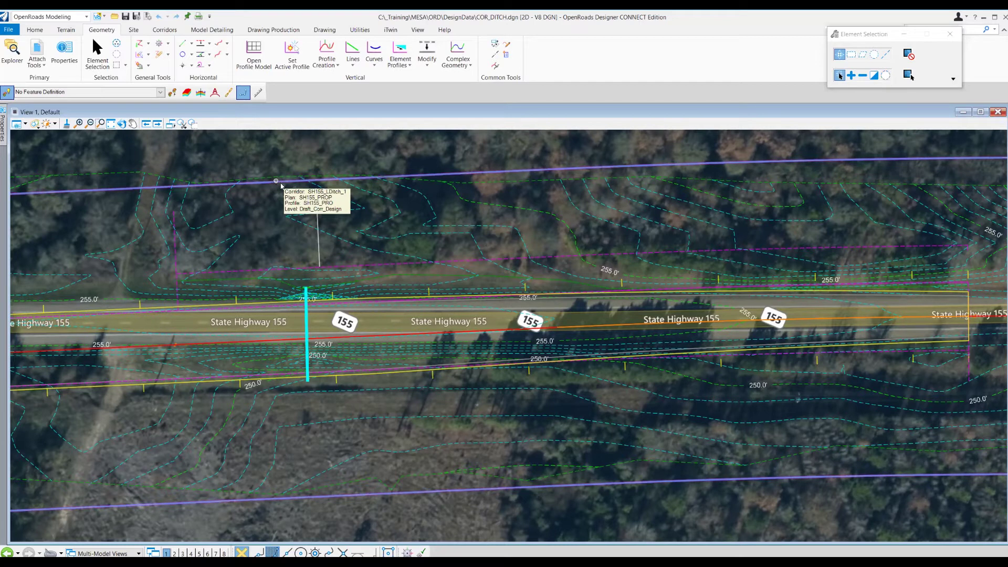
Add a corridor reference, picking the LDitch_1 ditch bottom-centre line as the first reference
mouse_move(354, 183)
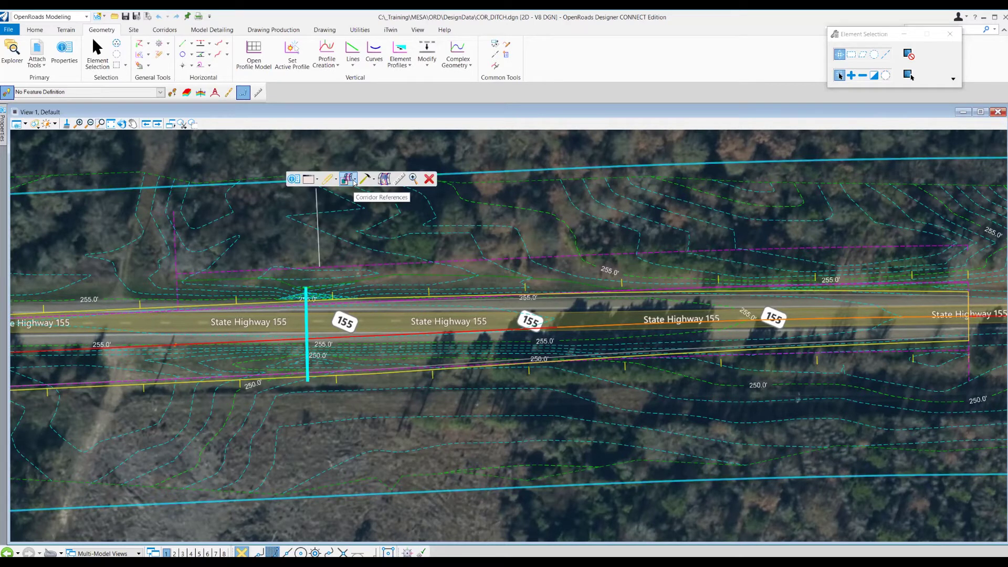
click(354, 181)
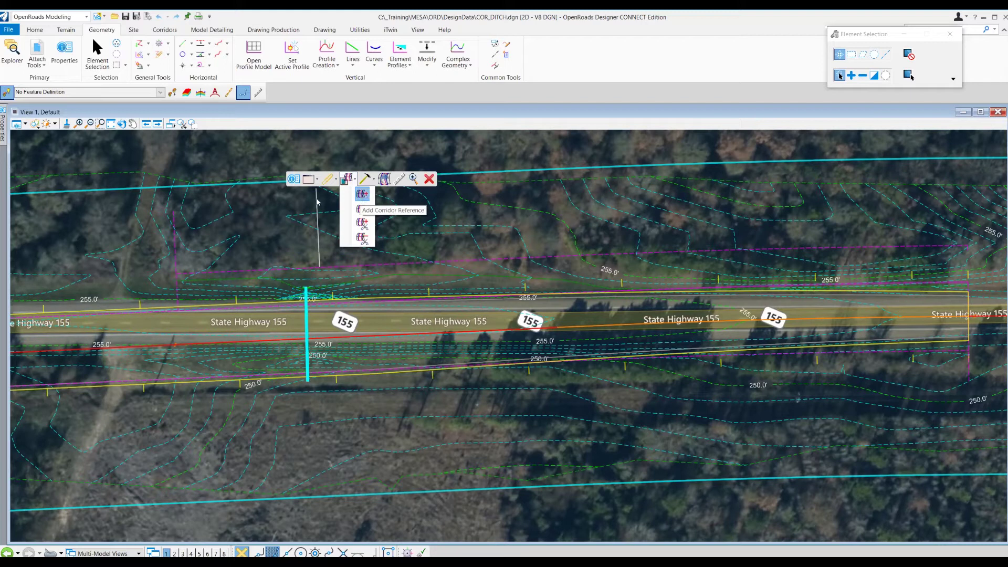
click(363, 194)
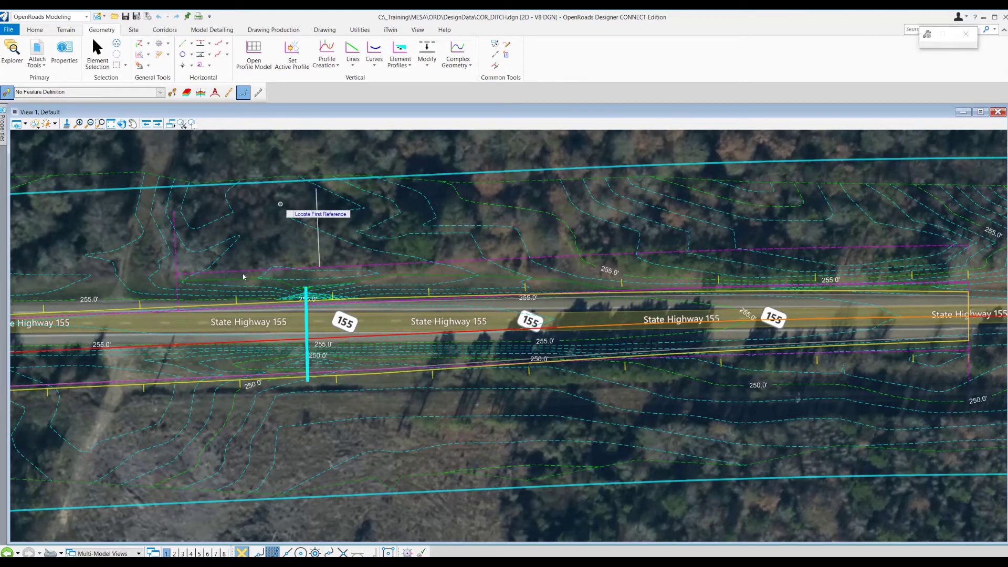
scroll(243, 277, up, 5)
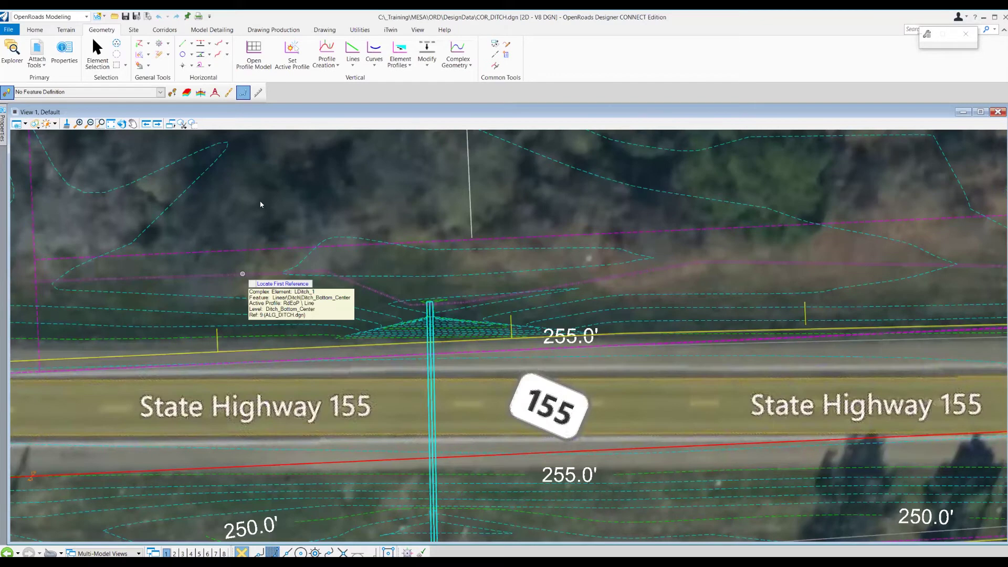
click(243, 274)
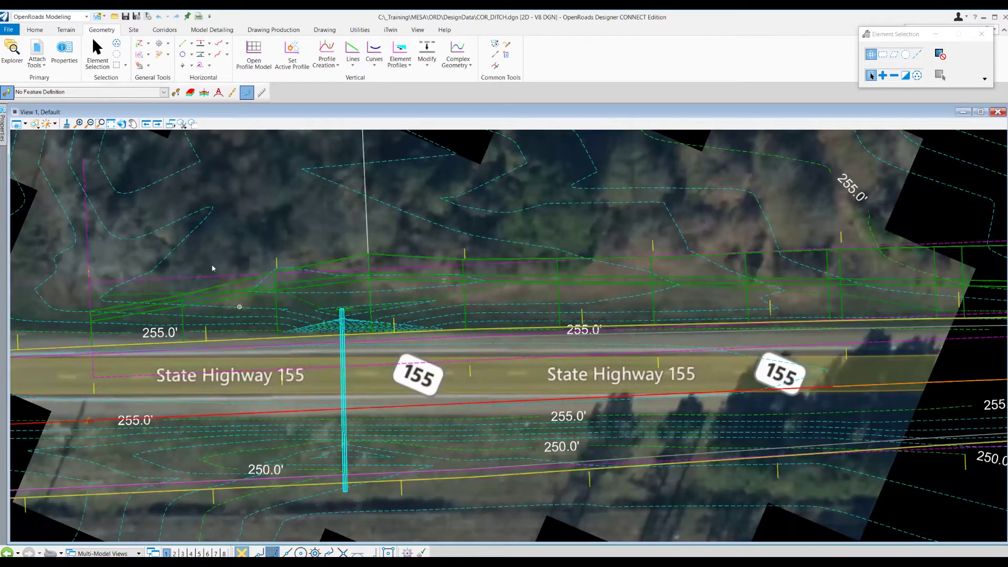
Zoom and pan along the ditch corridor back toward its start
scroll(240, 302, down, 1)
scroll(924, 285, down, 1)
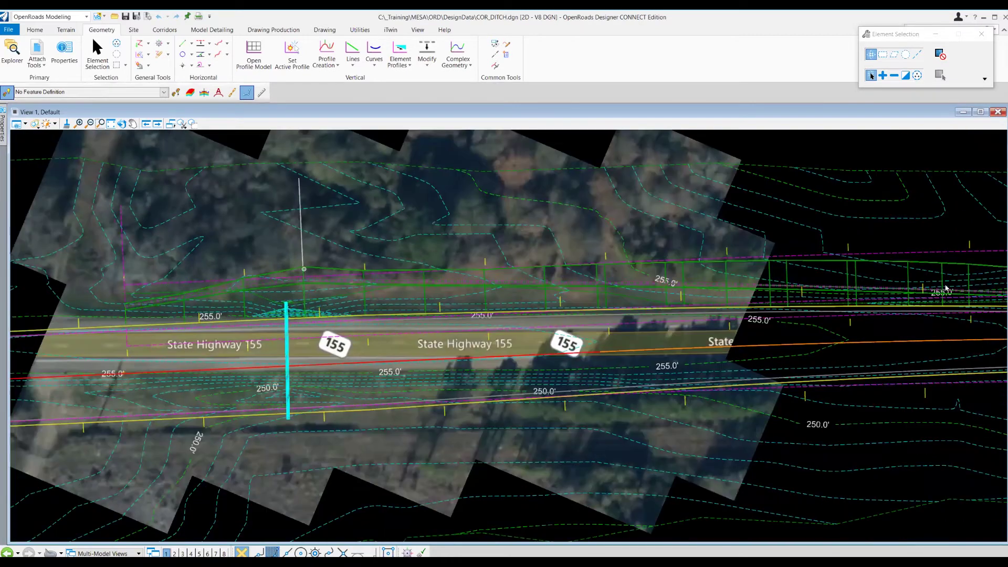
scroll(792, 323, down, 1)
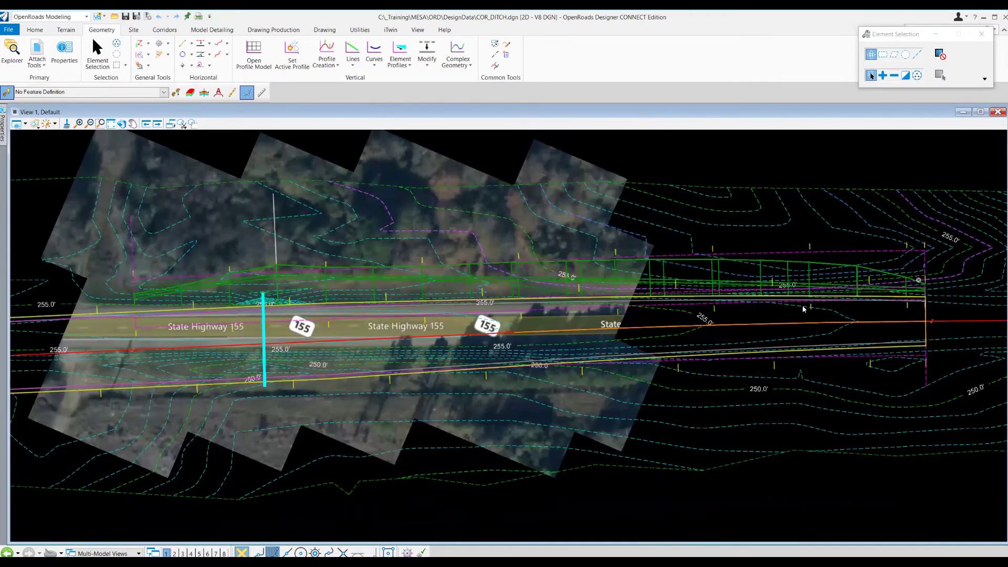
scroll(901, 298, up, 4)
scroll(898, 298, up, 2)
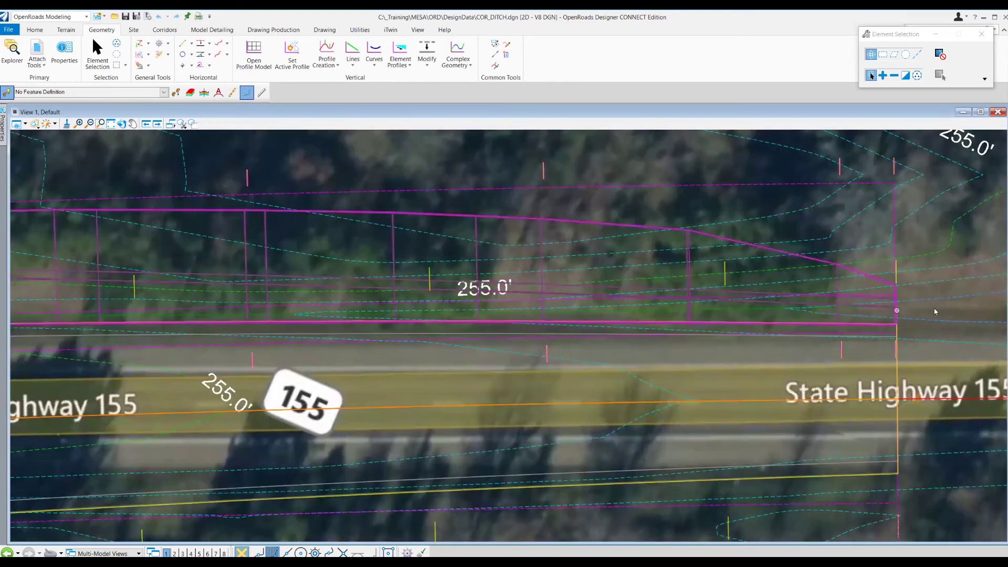
scroll(812, 257, down, 1)
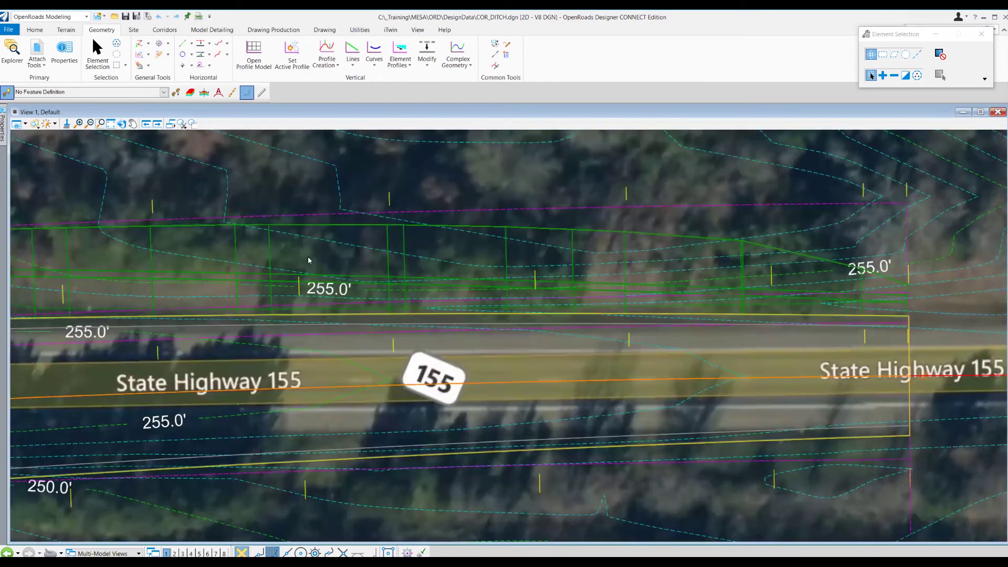
scroll(371, 286, down, 3)
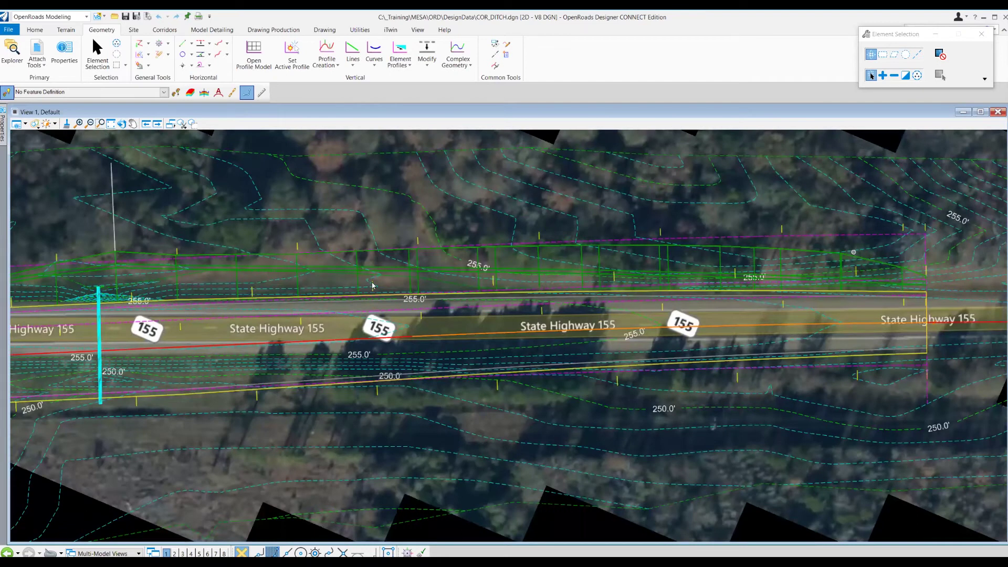
middle_drag(18, 306, 191, 299)
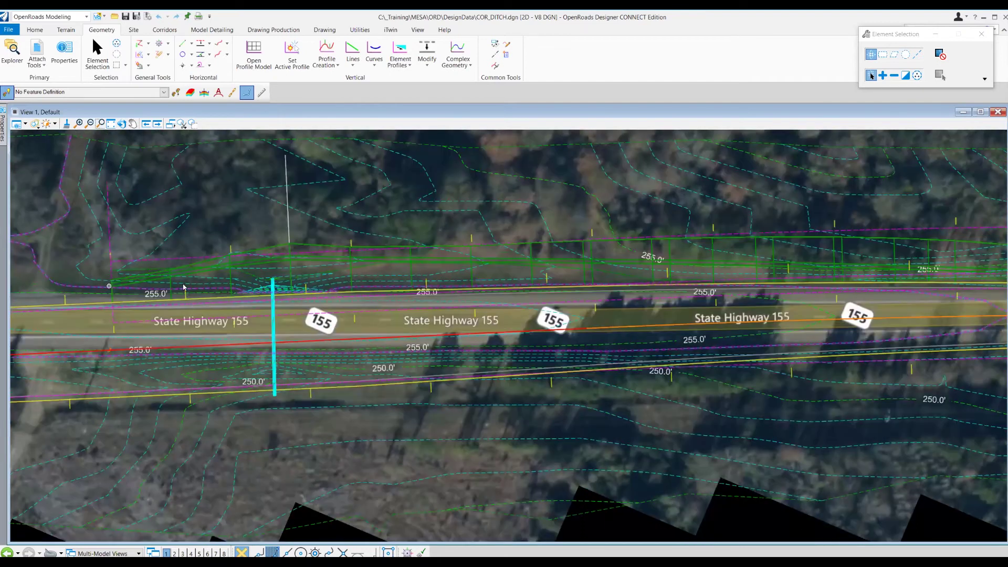
scroll(185, 263, up, 3)
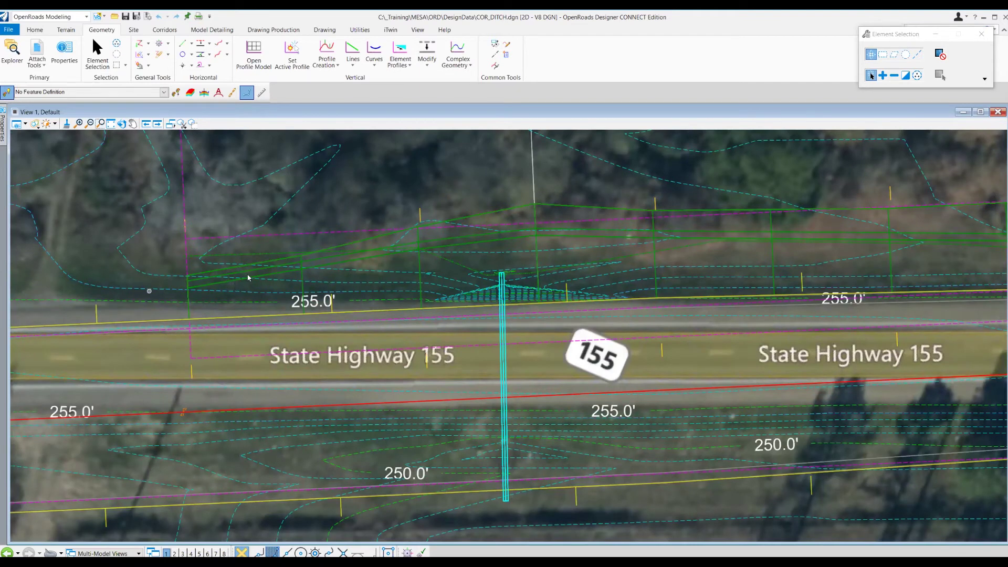
scroll(149, 290, down, 1)
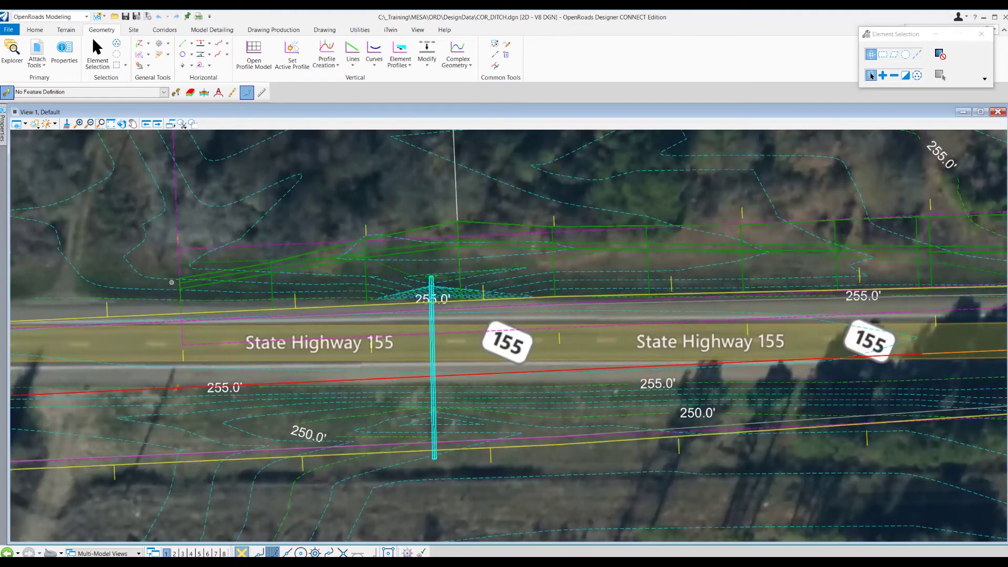
scroll(103, 266, down, 1)
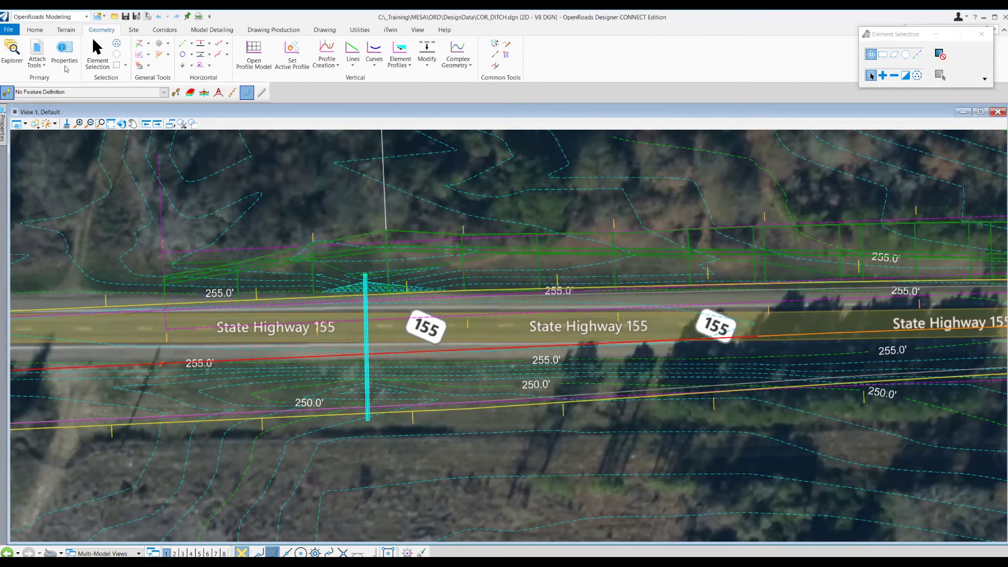
Display the ROW.dgn reference (slot 8) as right-of-way lines, then close References
click(38, 51)
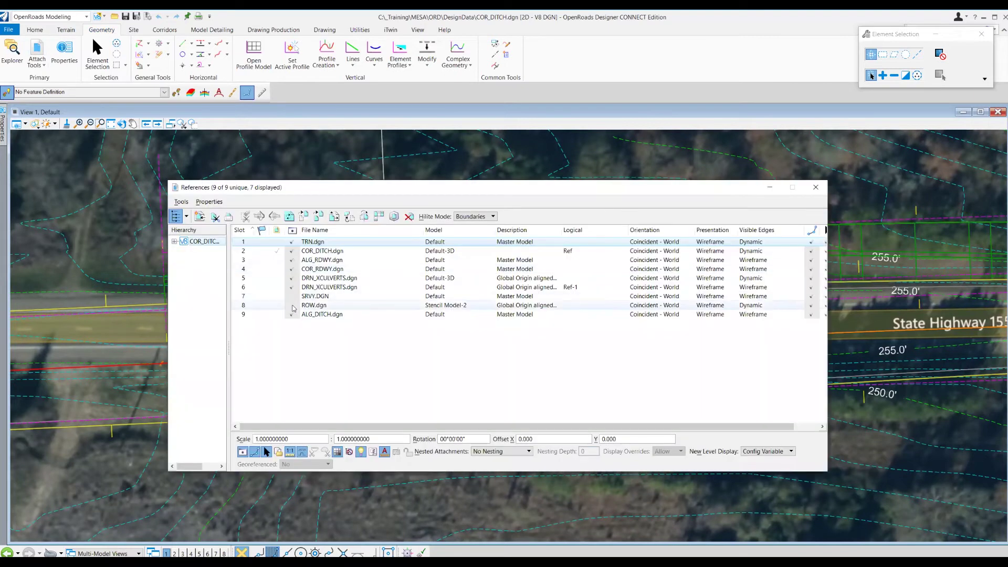
click(297, 306)
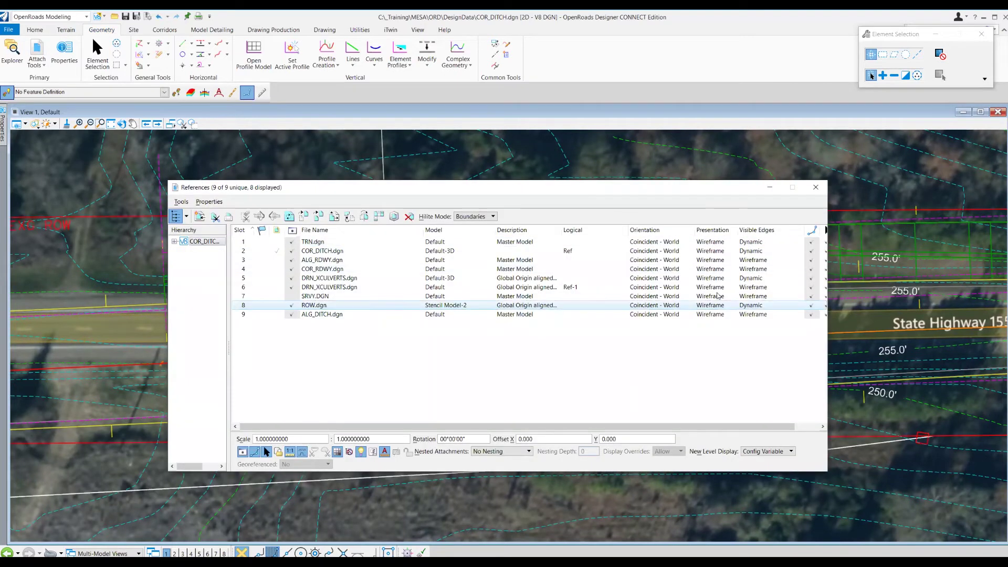
click(815, 188)
Zoom in on the ditch corridor between the right-of-way lines
scroll(92, 287, down, 1)
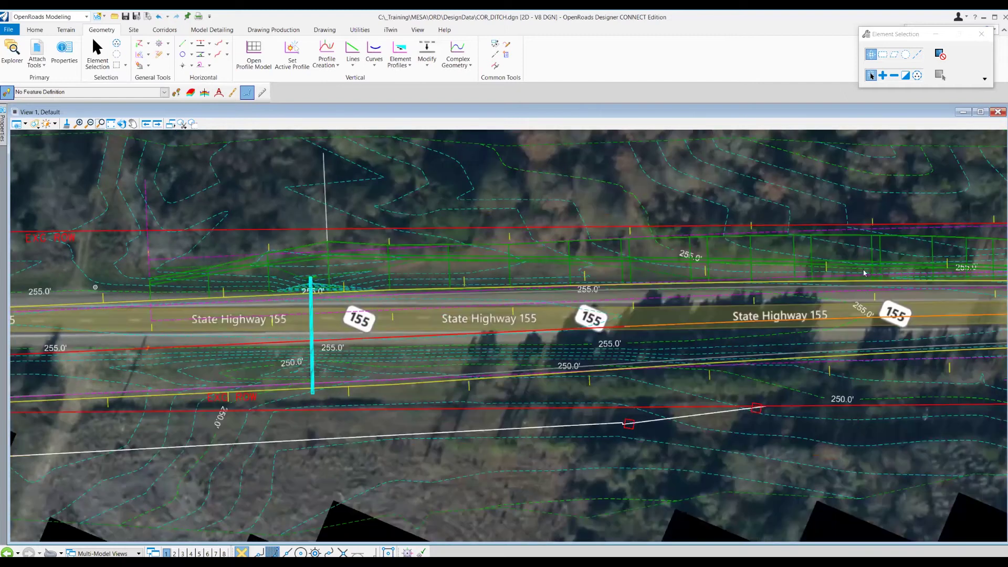
scroll(95, 287, down, 1)
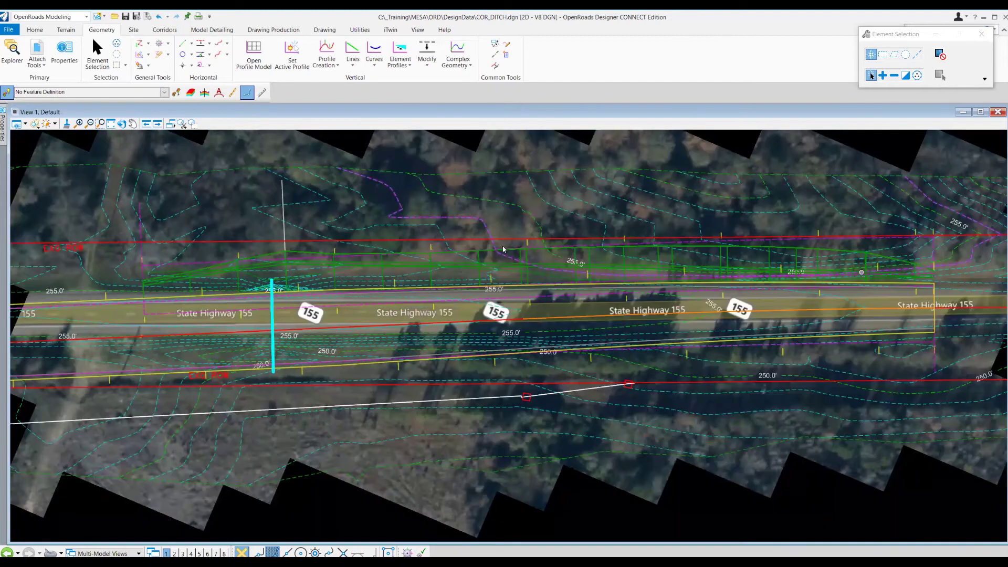
scroll(862, 272, up, 1)
scroll(640, 242, down, 1)
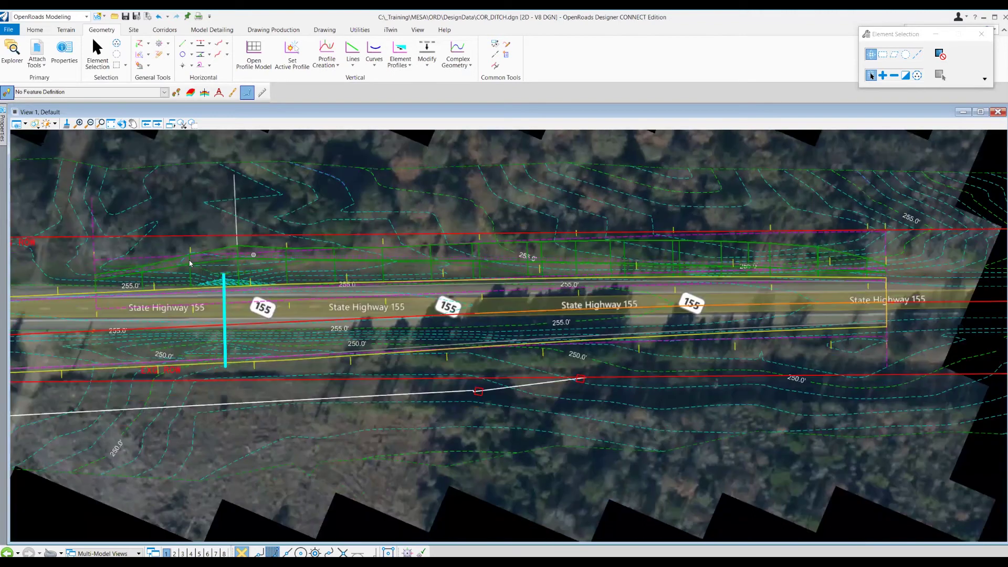
scroll(644, 251, up, 1)
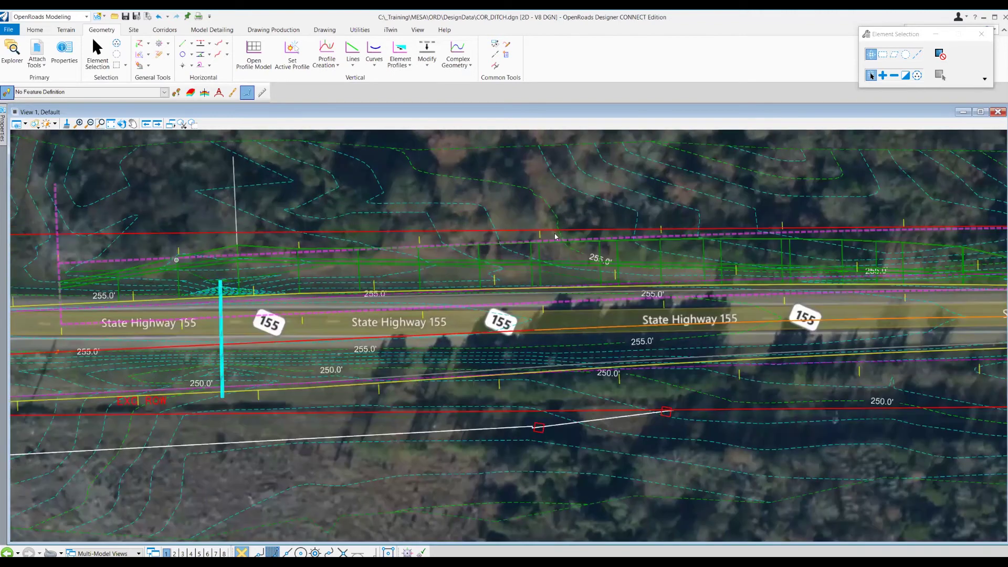
scroll(555, 236, down, 1)
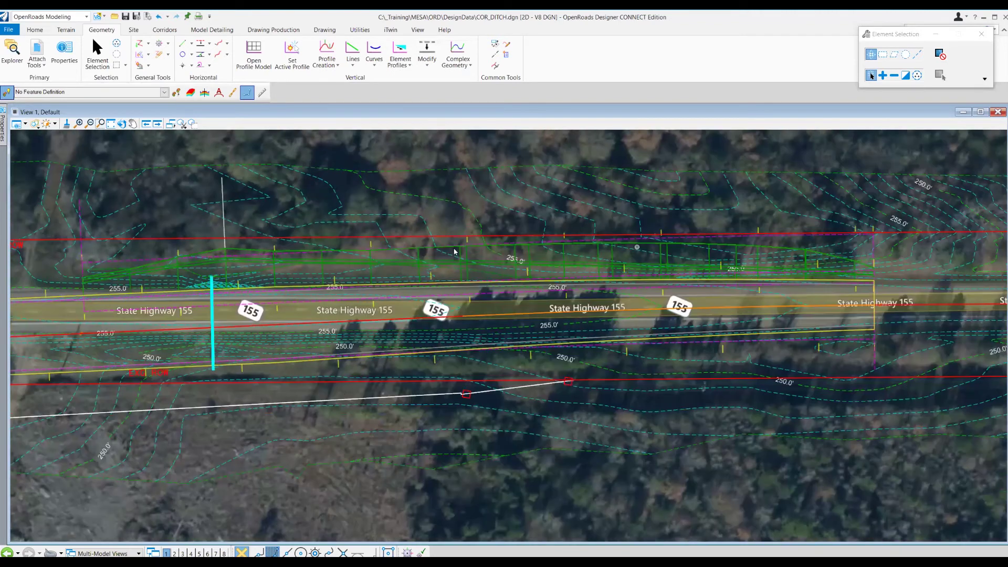
scroll(638, 247, up, 2)
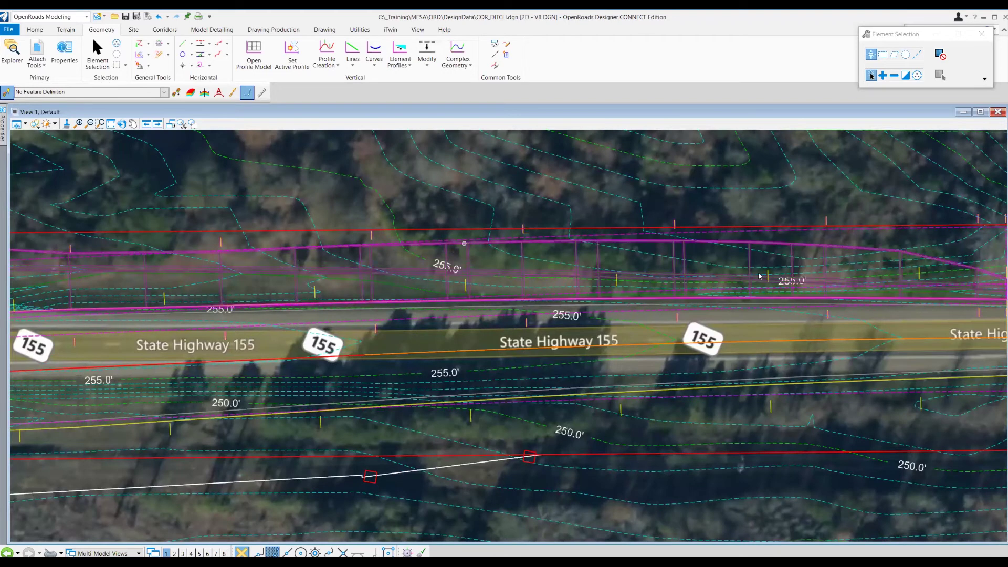
scroll(706, 274, down, 1)
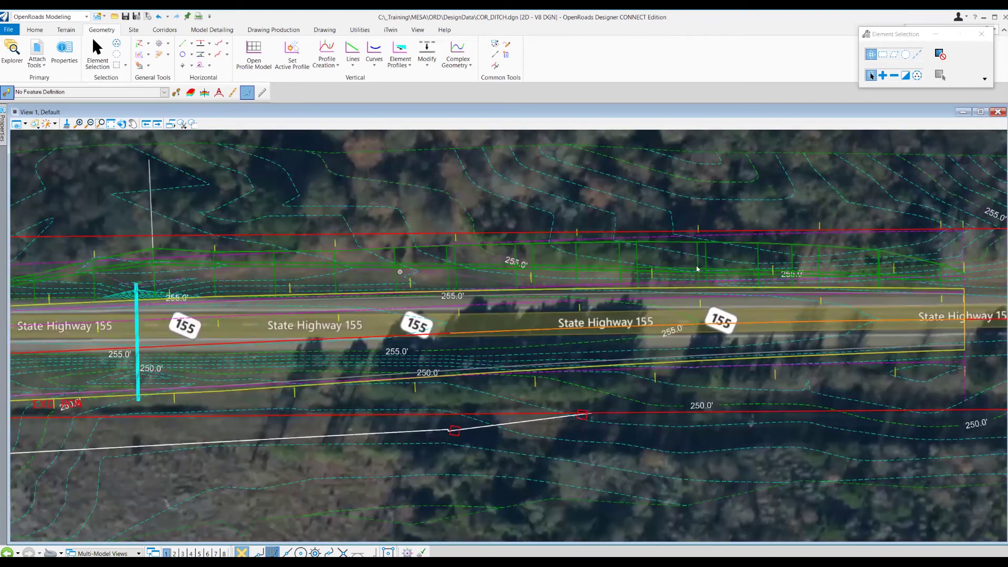
scroll(707, 276, up, 1)
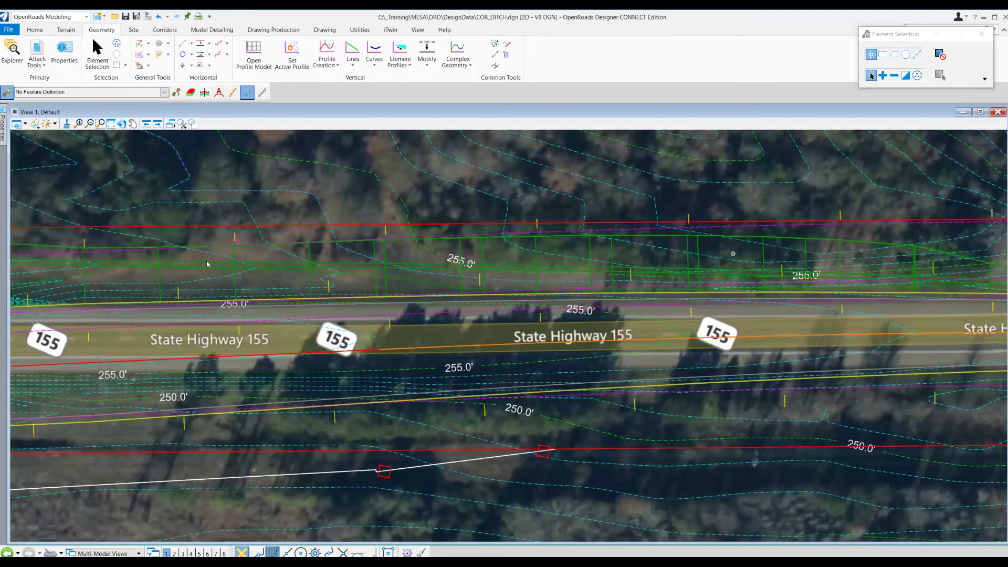
scroll(224, 262, down, 1)
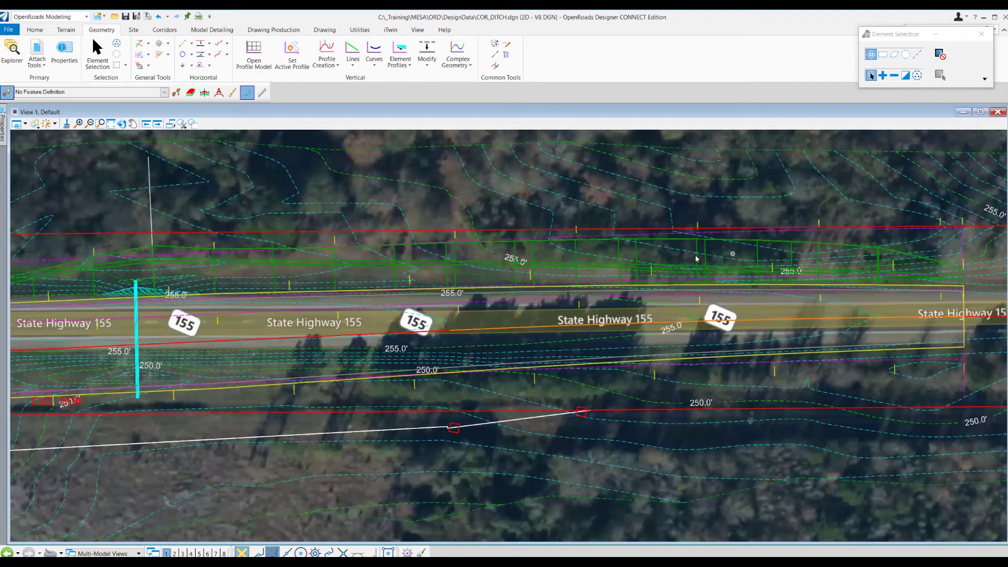
scroll(705, 258, down, 1)
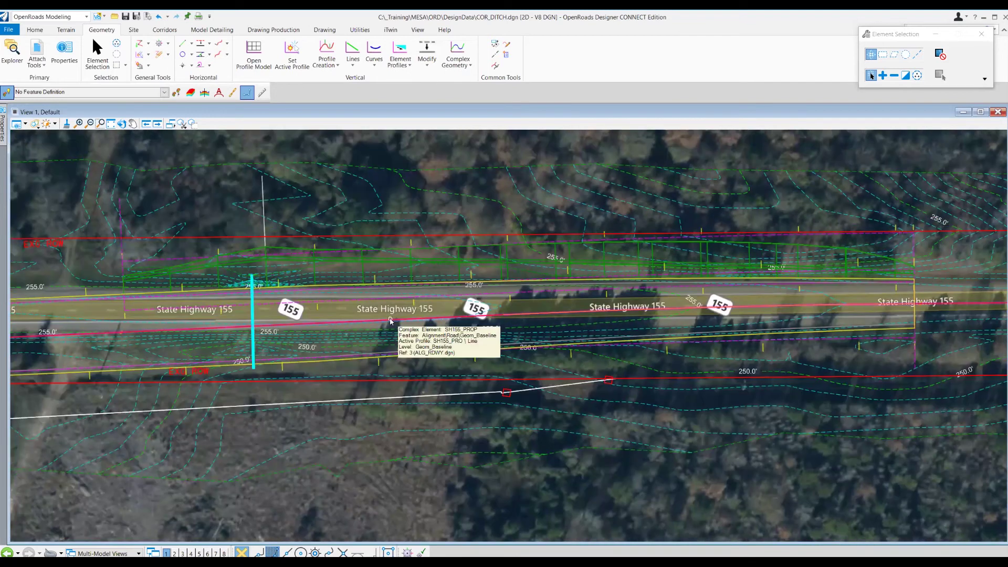
scroll(166, 271, up, 1)
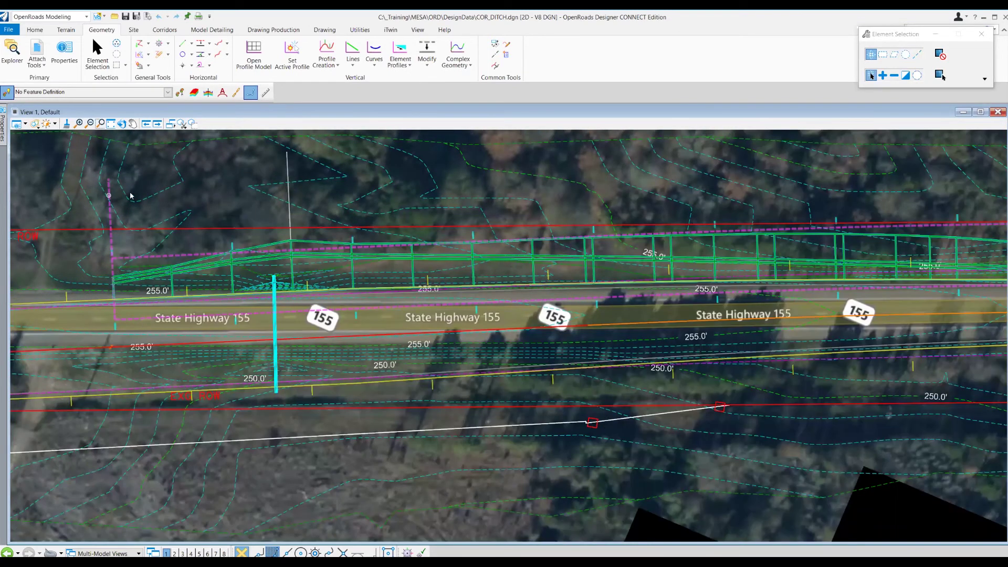
Select the ditch corridor to inspect it, deselect it, and show the Corridors ribbon tools
click(131, 201)
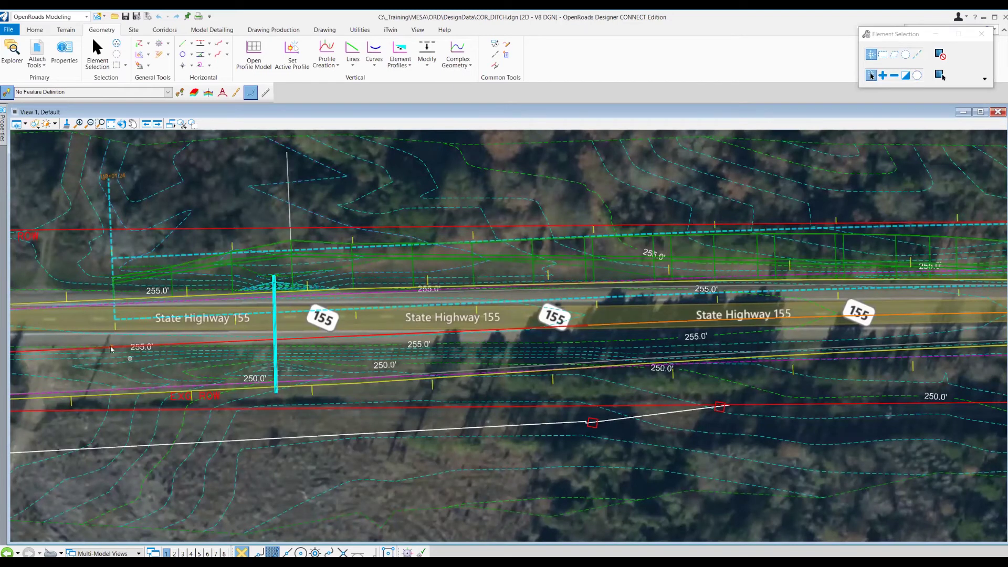
key(Escape)
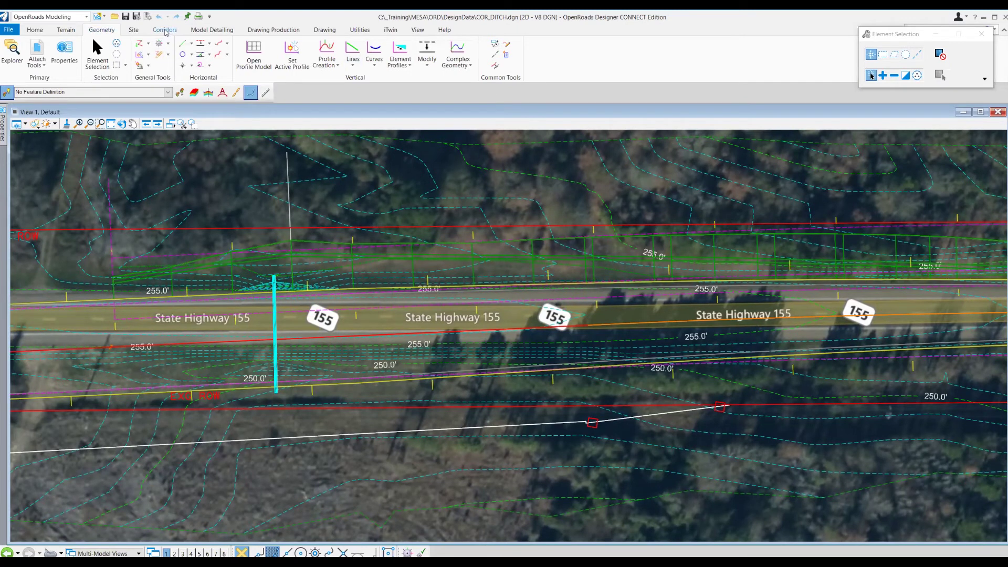
click(165, 30)
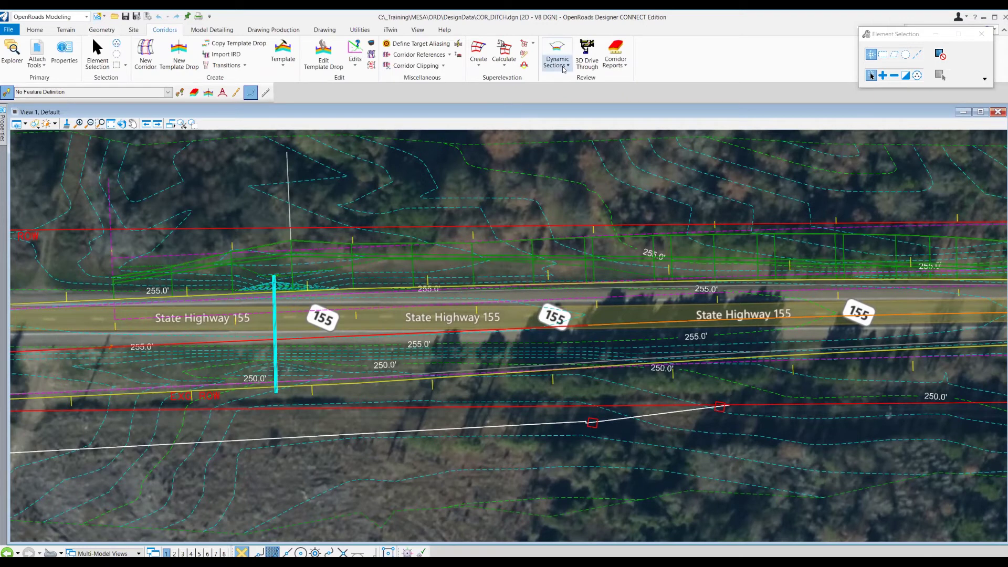
Open a dynamic cross-section view of the corridor at station 118+50 in View 2
click(564, 69)
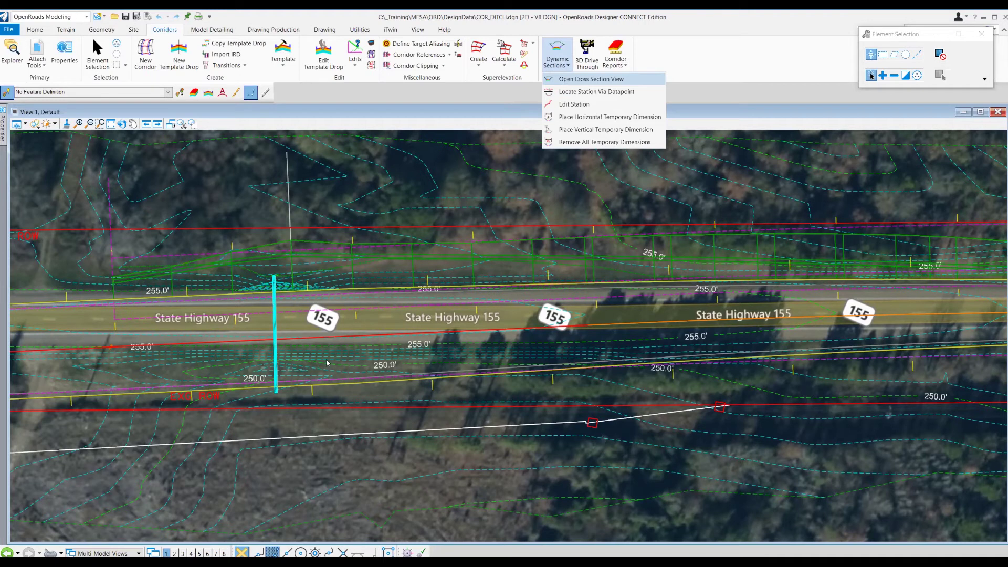
click(149, 314)
text(118+50)
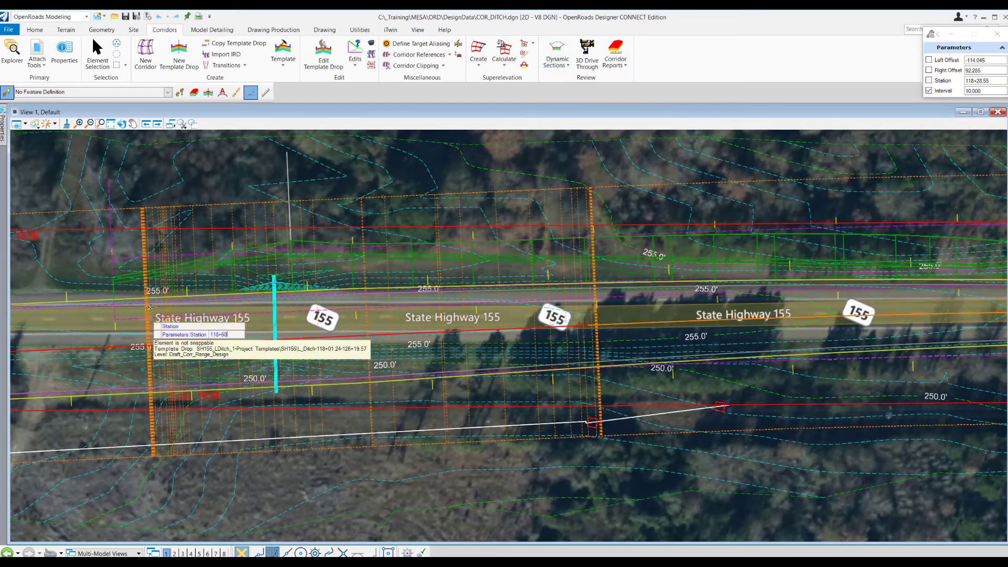
key(Return)
click(149, 307)
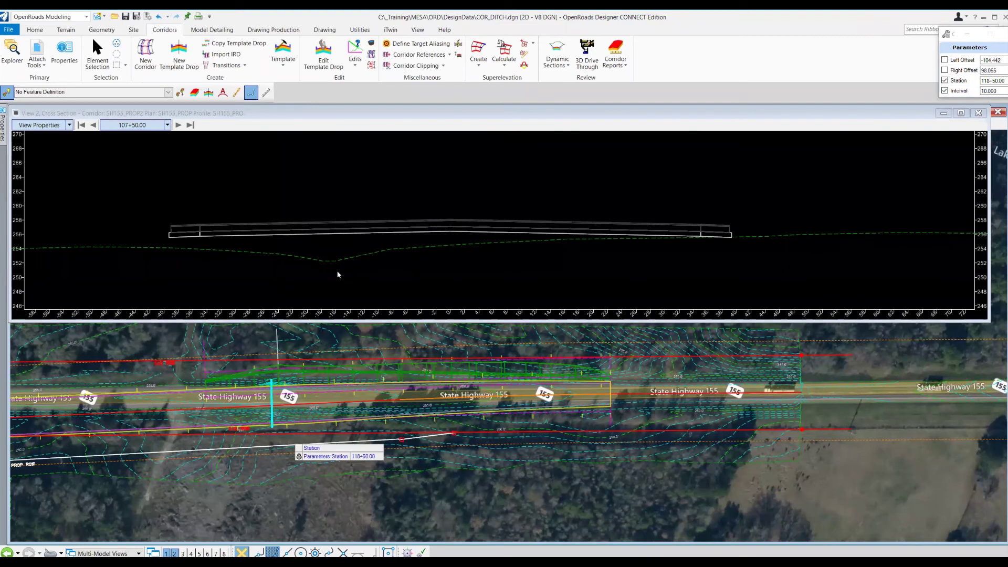
click(337, 275)
Step the cross section back three stations, then forward station by station through 123+60
click(92, 126)
click(93, 126)
click(93, 126)
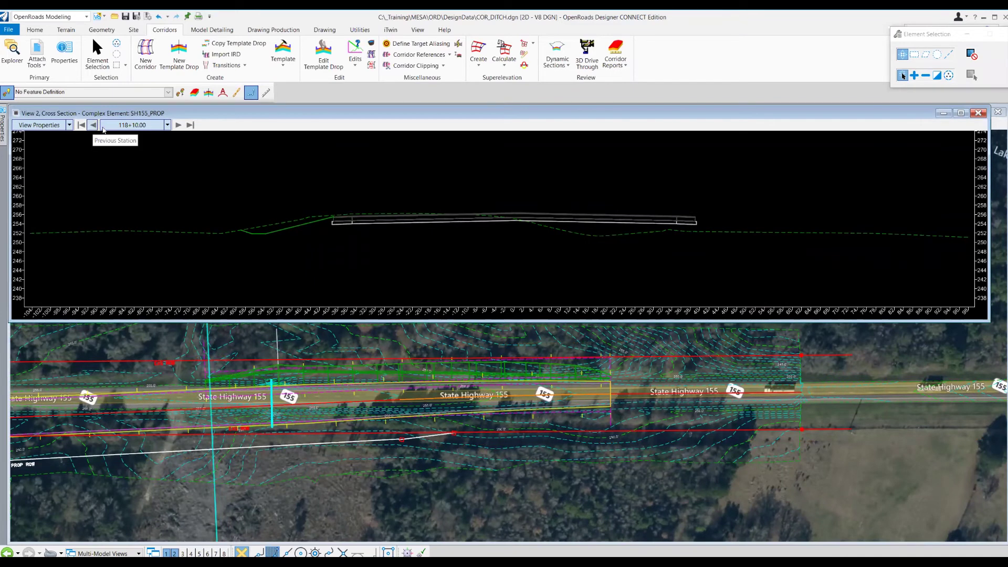
click(179, 125)
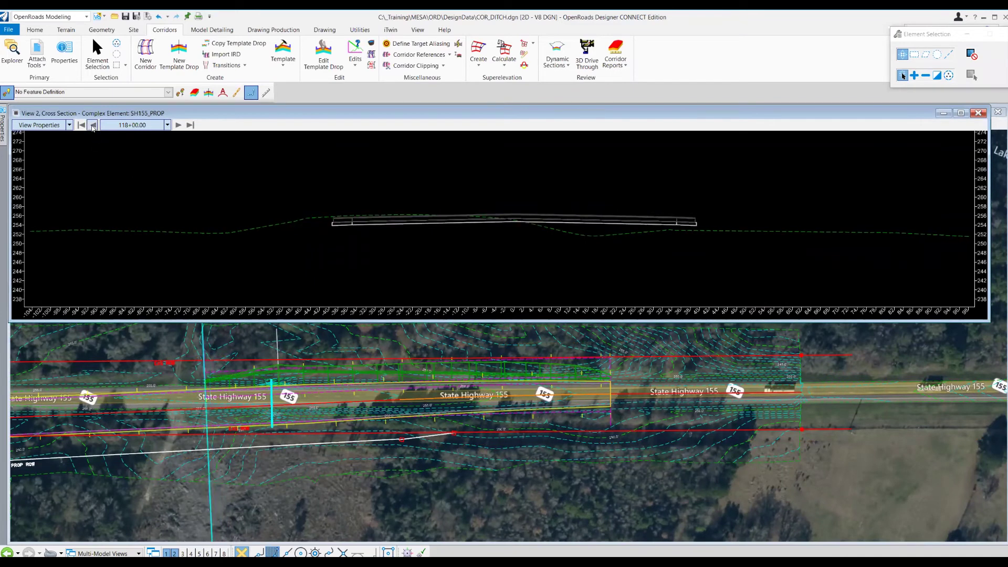
click(179, 125)
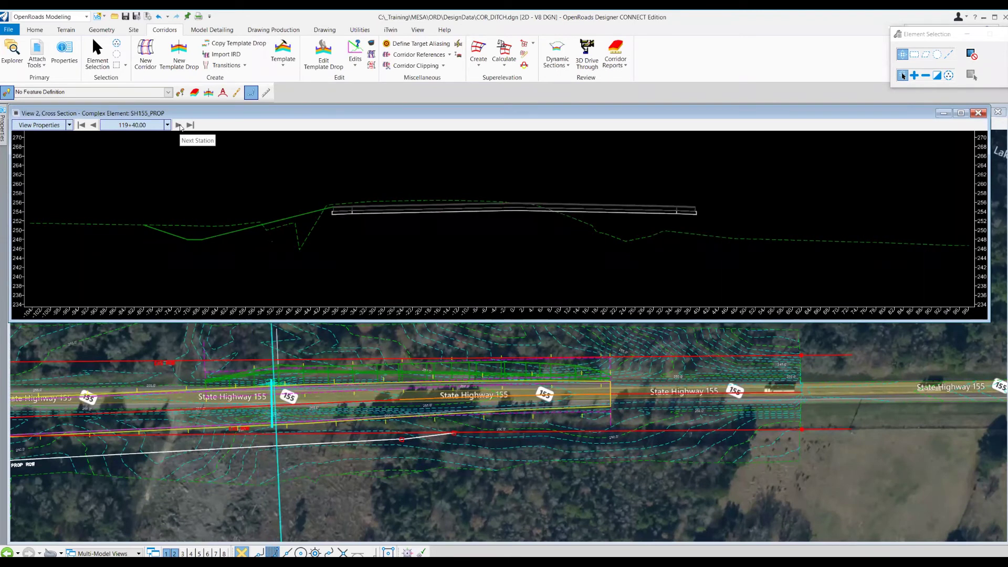
click(179, 125)
click(178, 125)
click(178, 125)
click(178, 125)
click(179, 125)
click(178, 125)
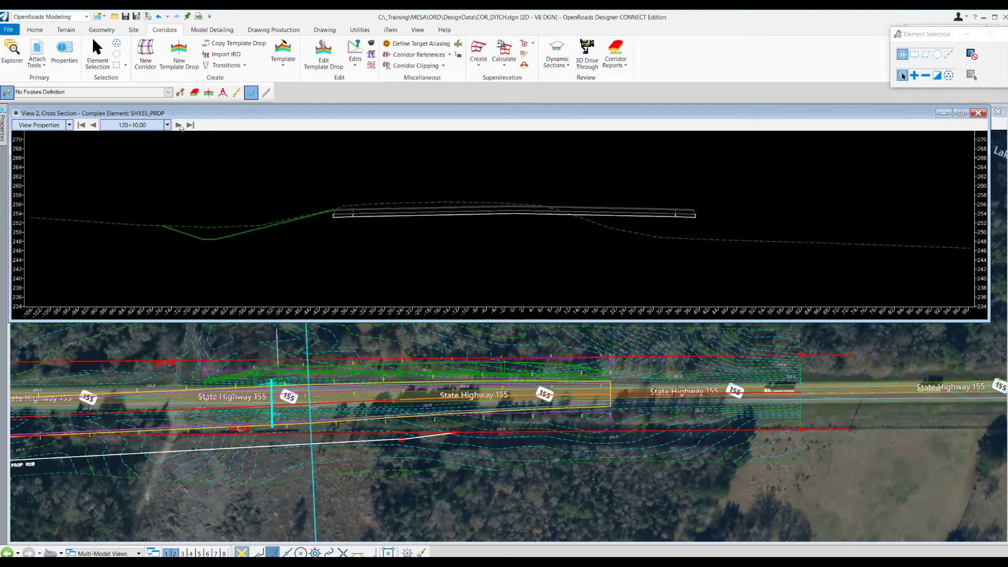
click(179, 125)
click(179, 125)
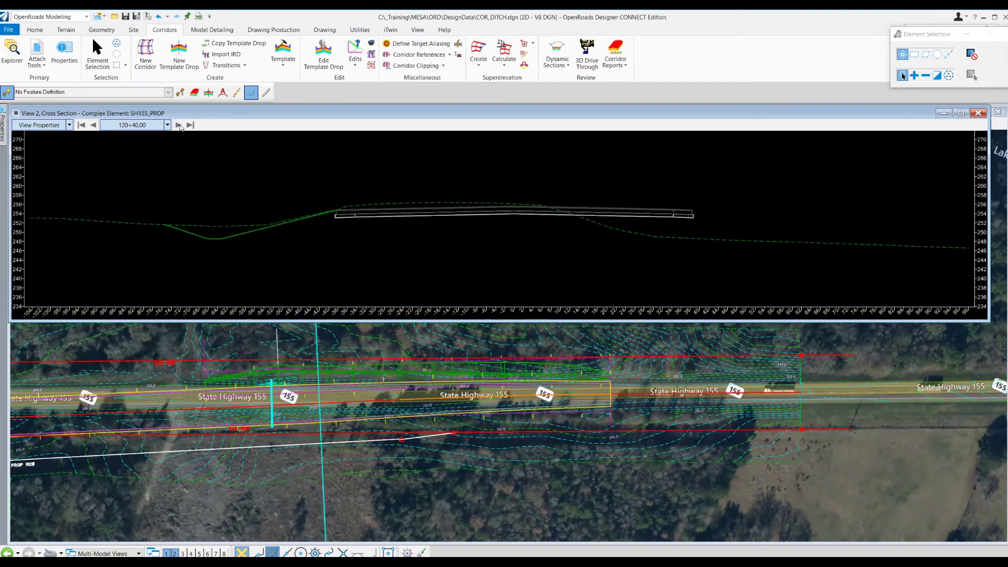
click(179, 125)
click(178, 125)
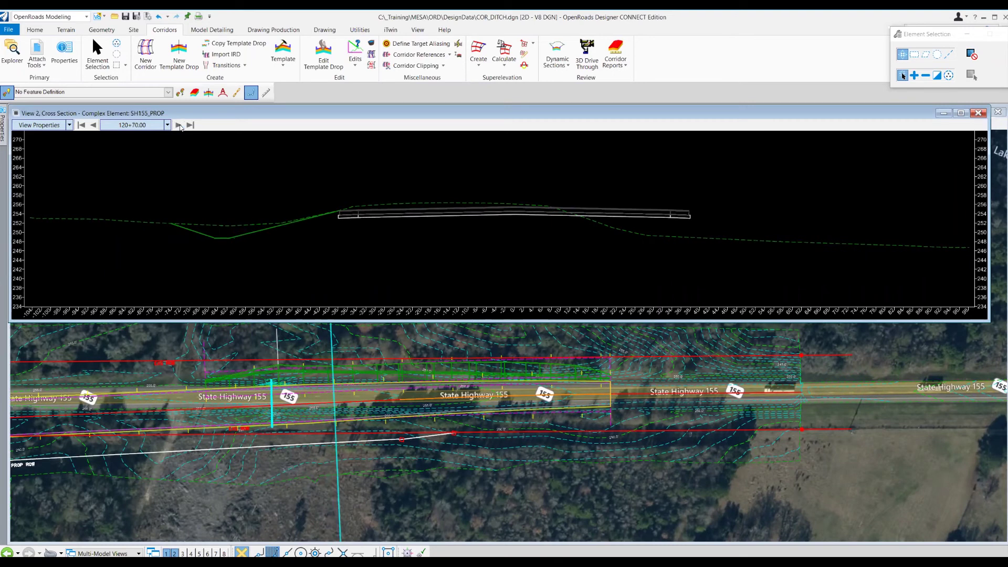
click(178, 125)
click(178, 125)
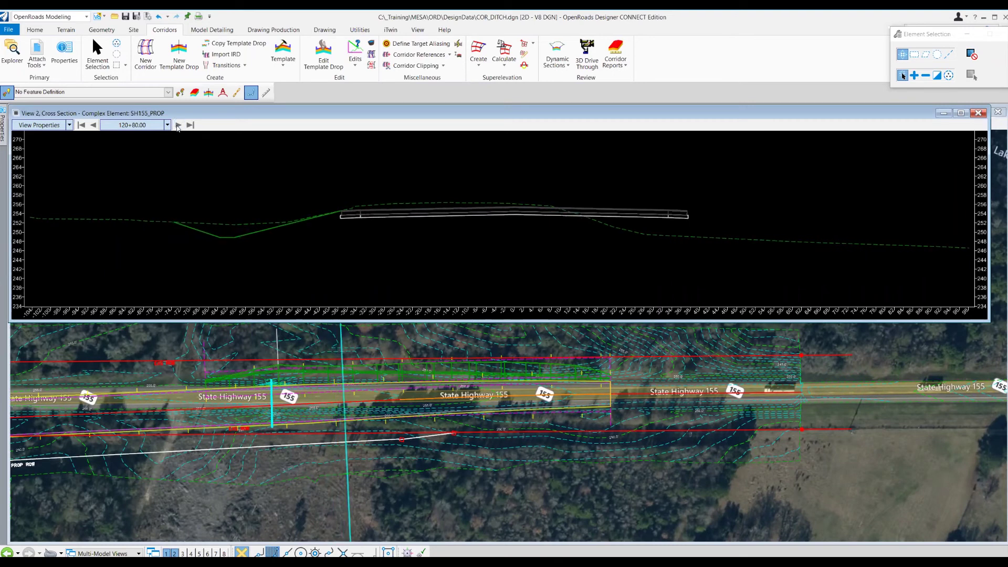
click(178, 125)
click(179, 125)
click(178, 125)
click(178, 125)
click(178, 125)
click(179, 124)
click(178, 125)
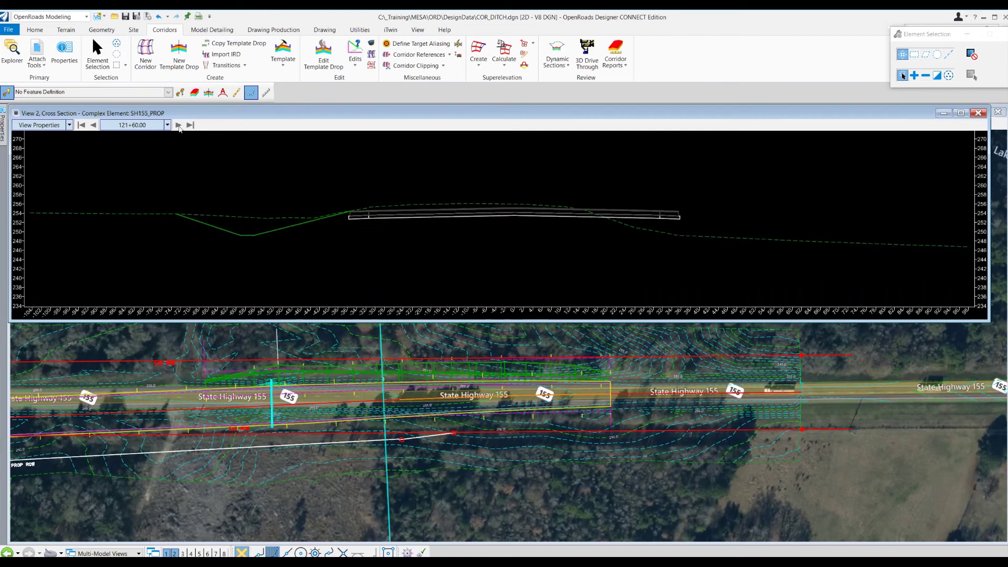
click(179, 125)
click(178, 125)
click(178, 125)
click(179, 125)
click(179, 125)
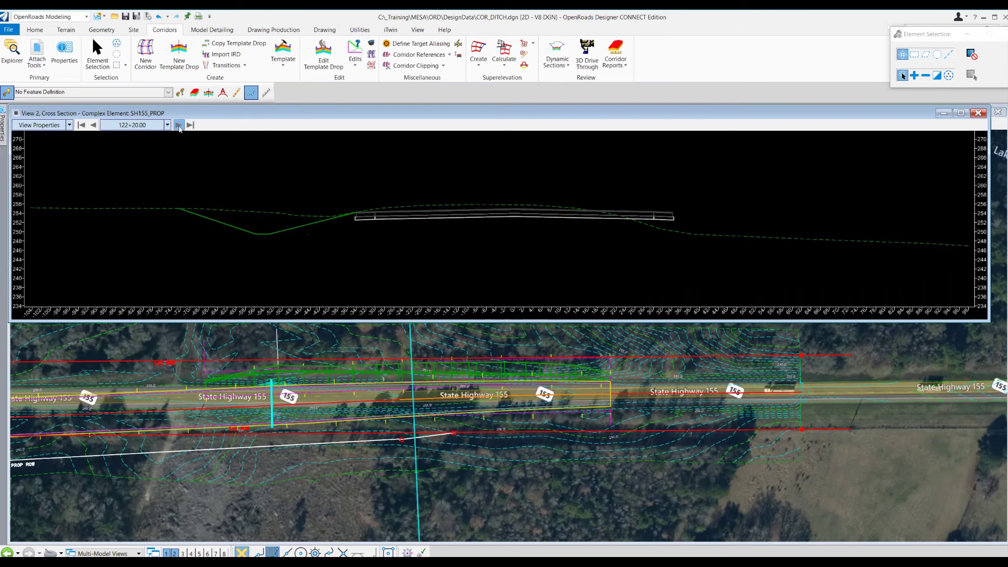
click(179, 125)
click(178, 125)
click(178, 125)
click(179, 125)
click(179, 125)
click(179, 125)
click(179, 125)
click(178, 125)
click(179, 125)
click(179, 125)
click(178, 125)
click(178, 125)
click(179, 125)
click(178, 125)
click(178, 125)
click(178, 125)
click(178, 125)
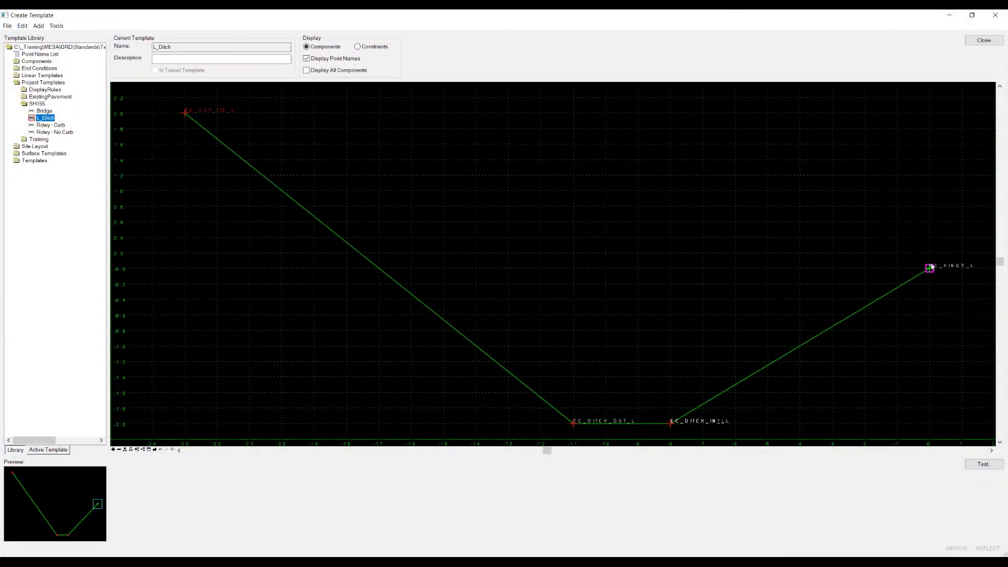
Inspect the L_Ditch template's EC_DITCH_IN1_L and EC_CUT_TIE_L point properties
click(678, 424)
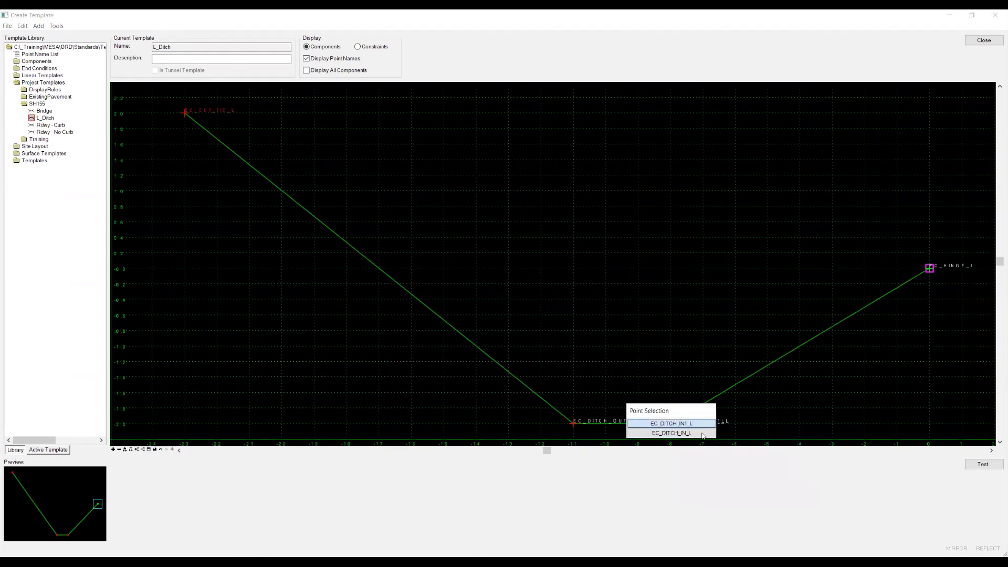
key(Return)
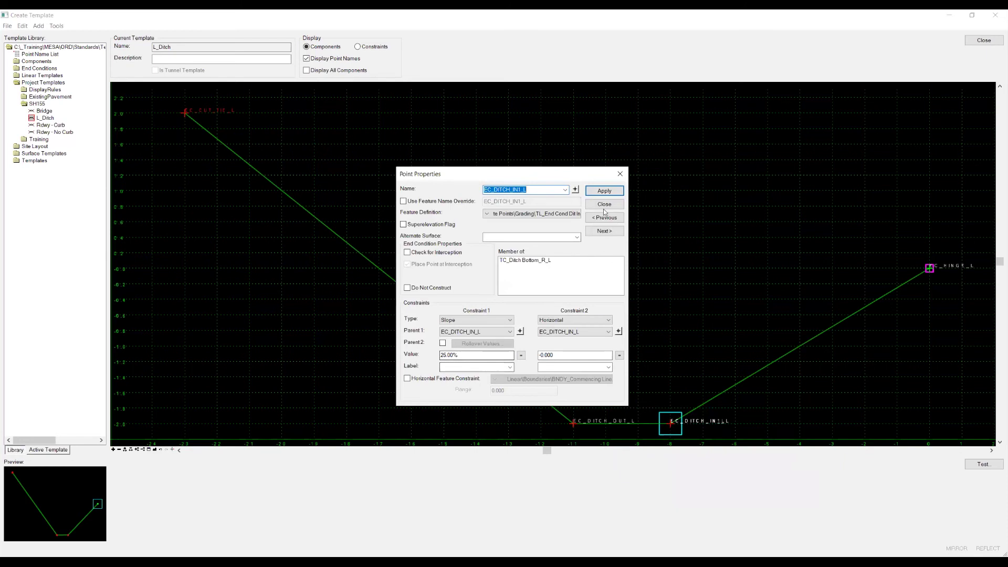
key(Escape)
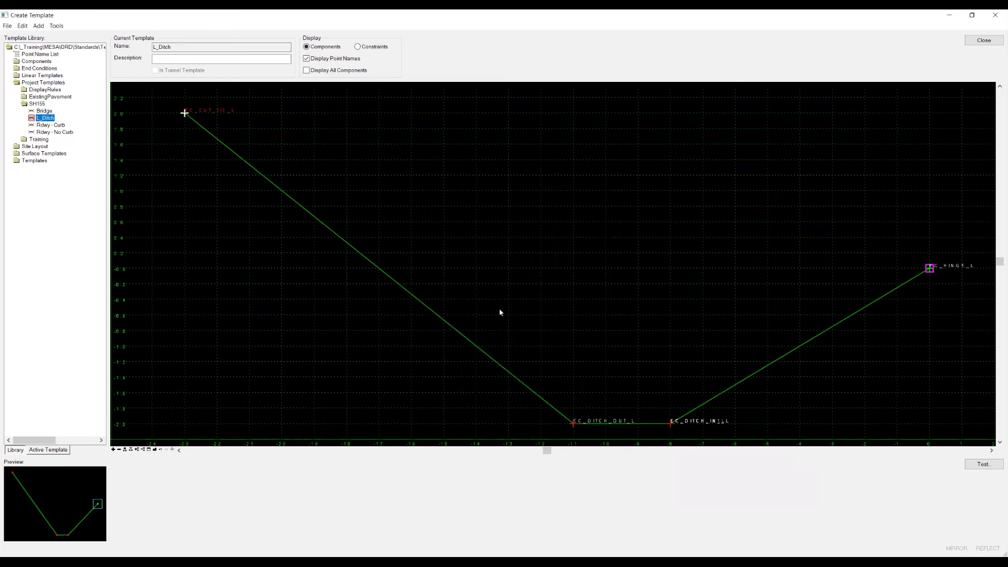
double_click(184, 113)
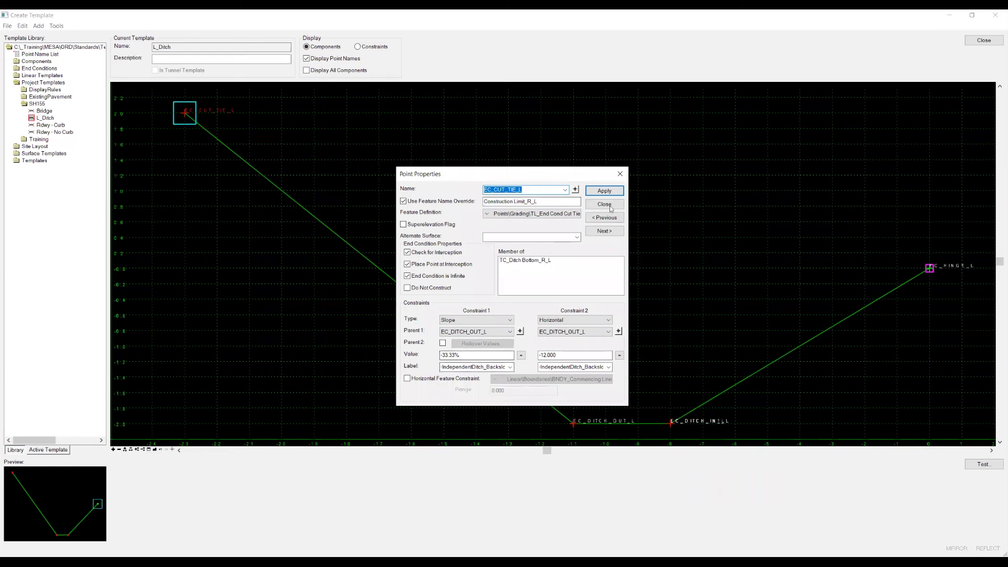
key(Escape)
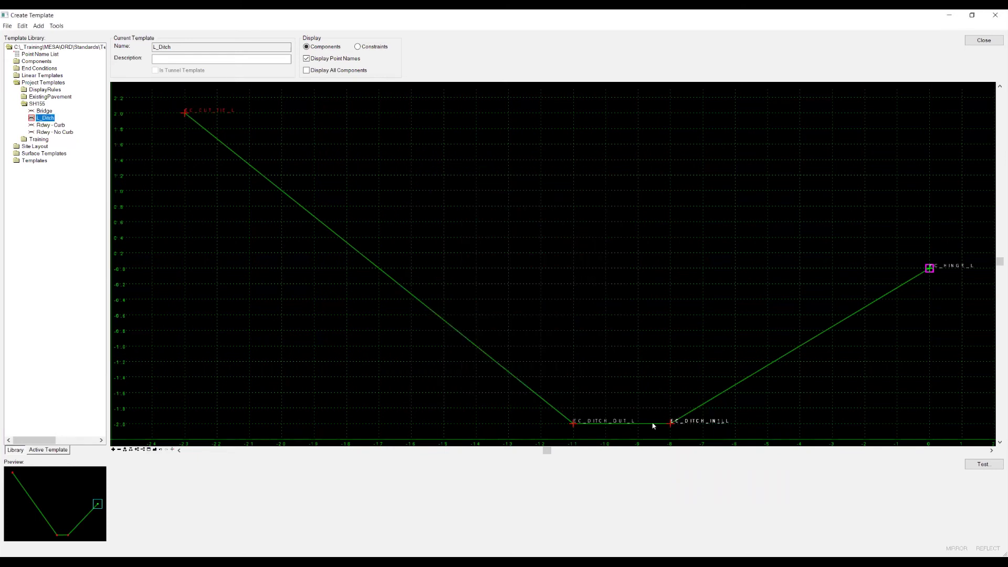
mouse_move(630, 424)
mouse_move(766, 370)
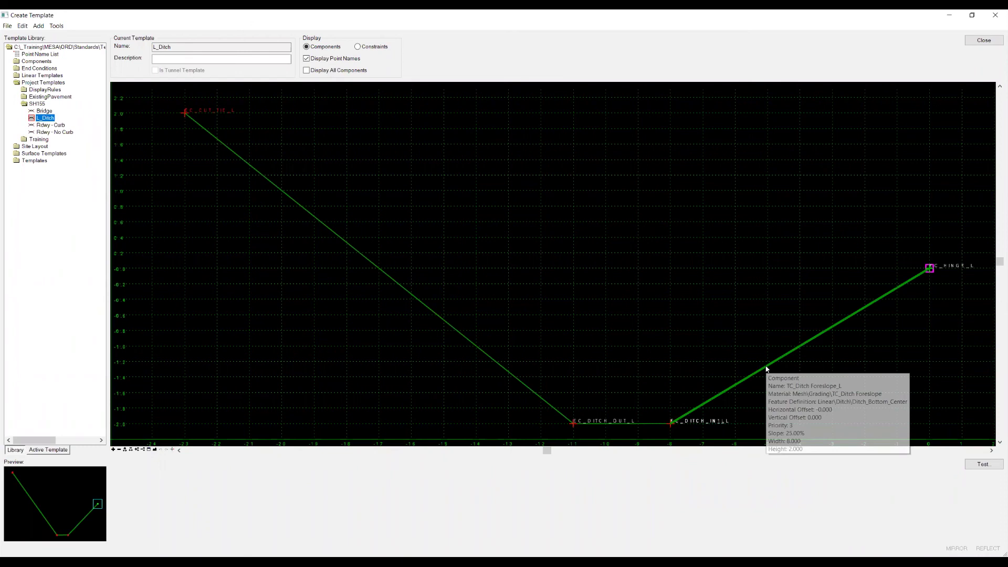
Apply the TC_Ditch Foreslope_L component properties and close the Create Template editor
double_click(766, 370)
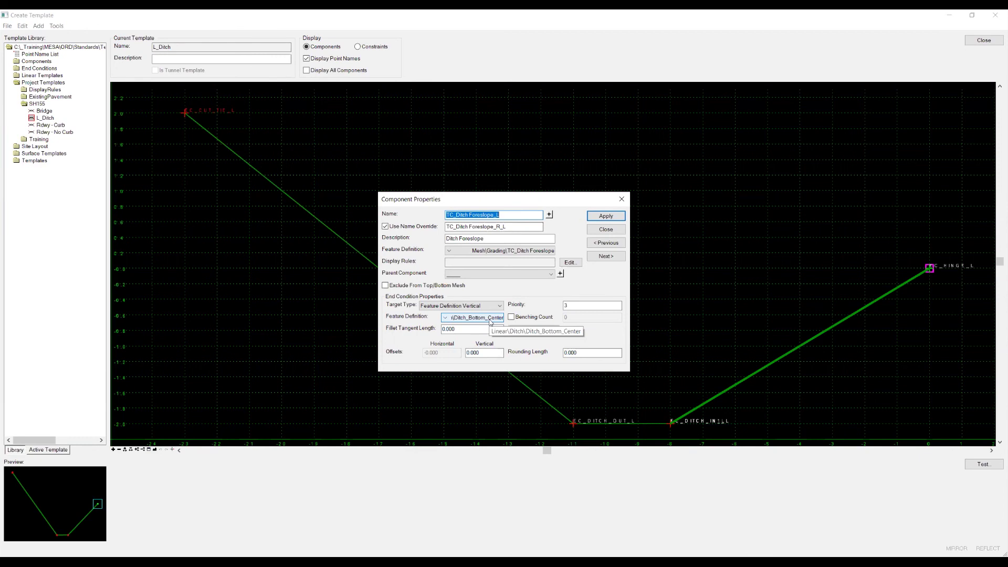
click(605, 216)
click(980, 41)
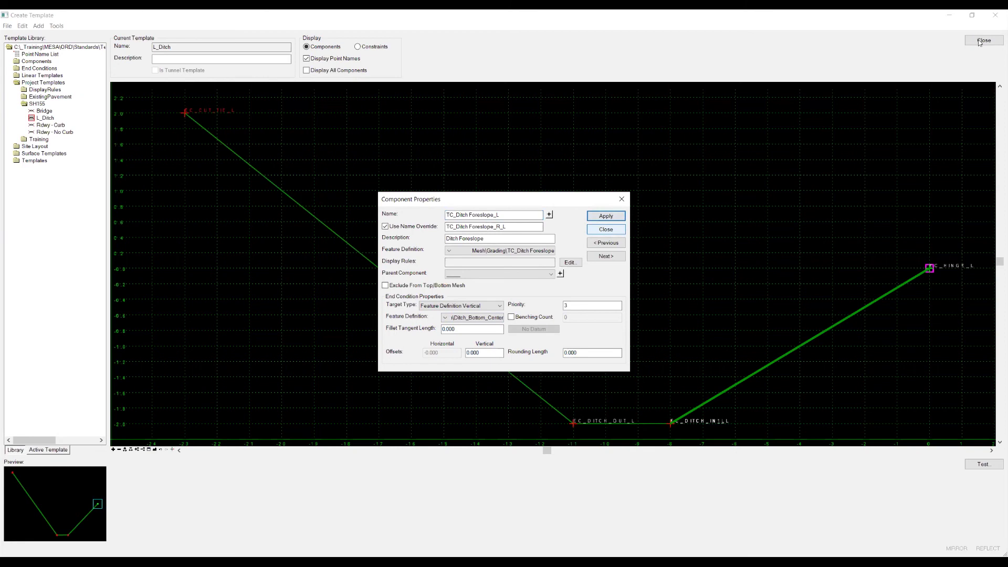